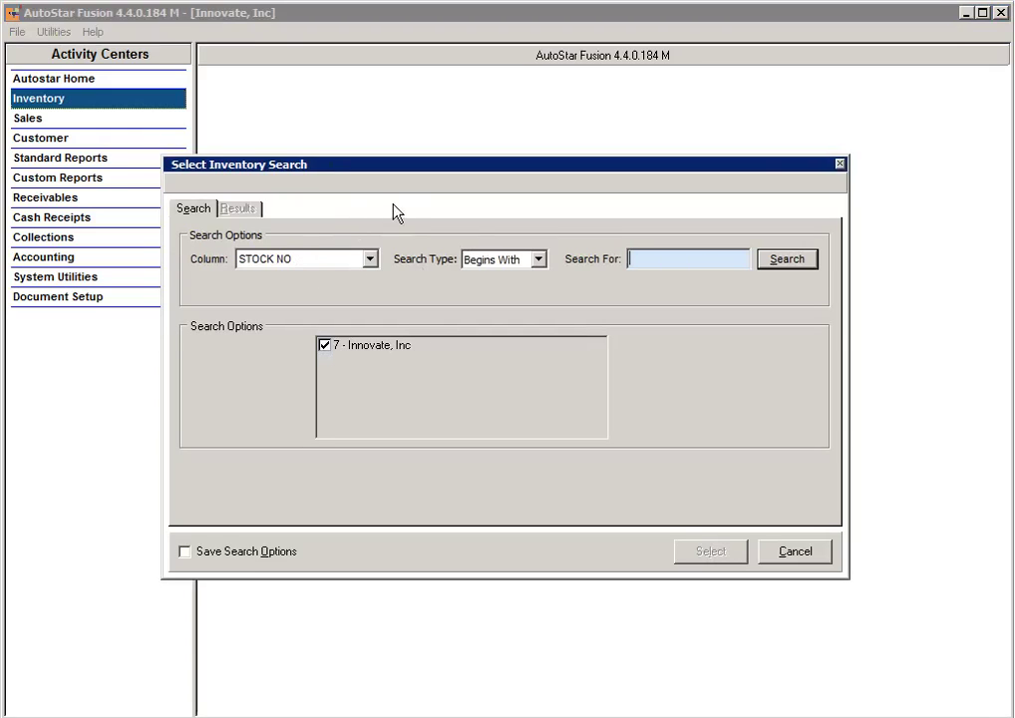
- Search the inventory by stock number for 1034 and open the vehicle's draft and floor maintenance record
{"action": "left_click", "coordinate": [369, 259]}
{"action": "left_click", "coordinate": [369, 260]}
{"action": "left_click", "coordinate": [369, 260]}
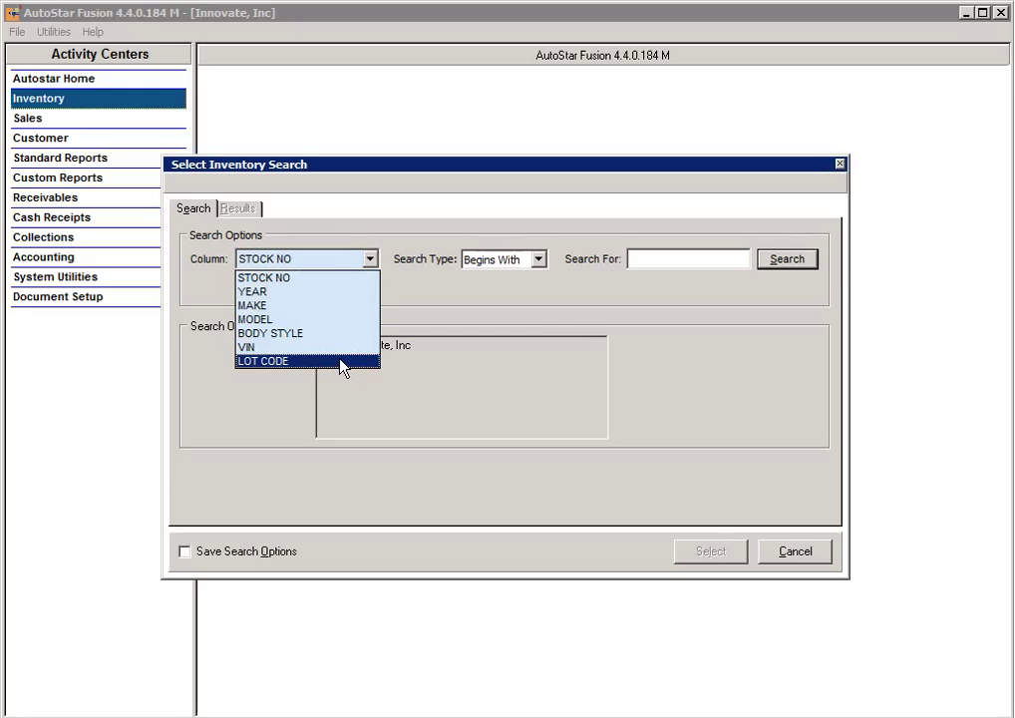
{"action": "left_click", "coordinate": [632, 262]}
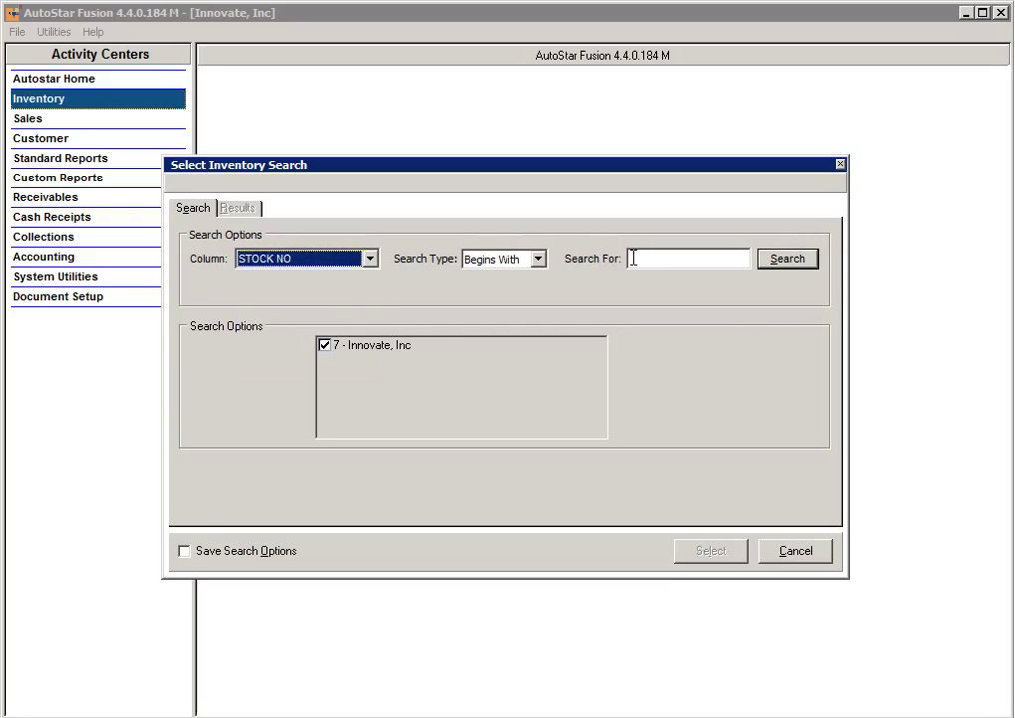
{"action": "left_click", "coordinate": [633, 258]}
{"action": "type", "text": "1034"}
{"action": "left_click", "coordinate": [789, 263]}
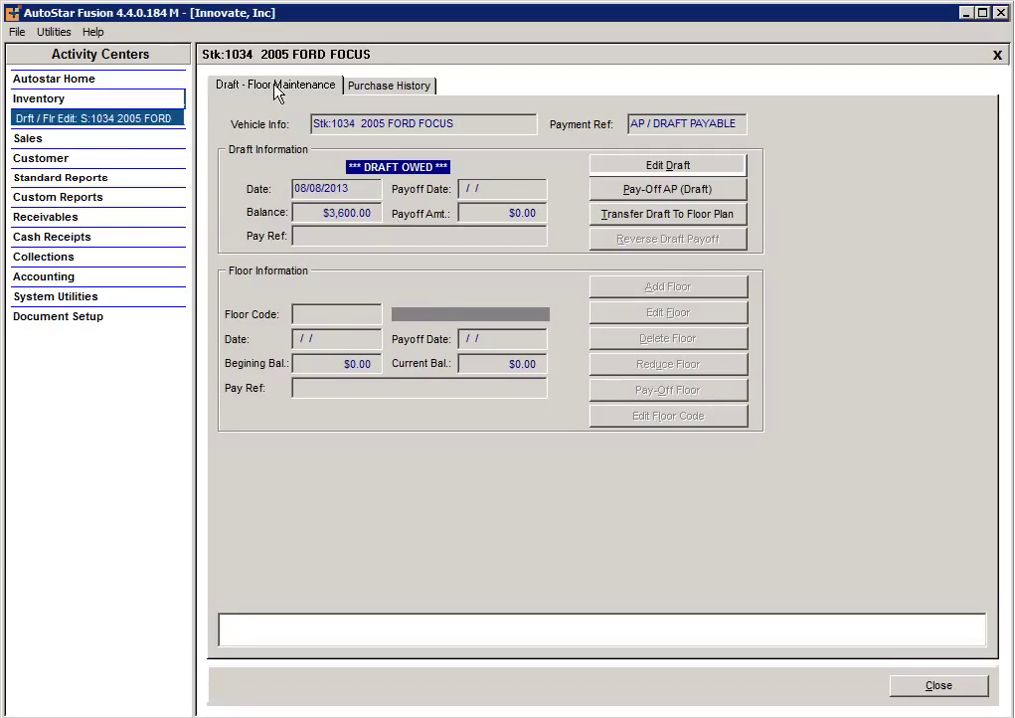
- Review the vehicle's purchase history and the fields for editing its draft, leaving the draft unedited
{"action": "left_click", "coordinate": [379, 90]}
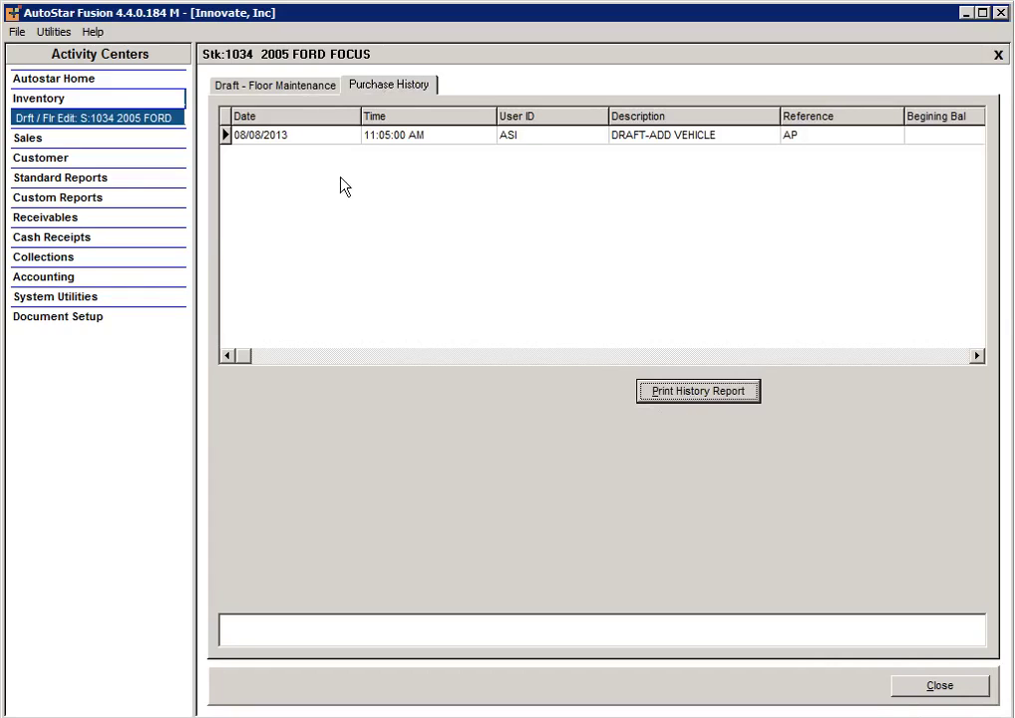
{"action": "left_click", "coordinate": [257, 87]}
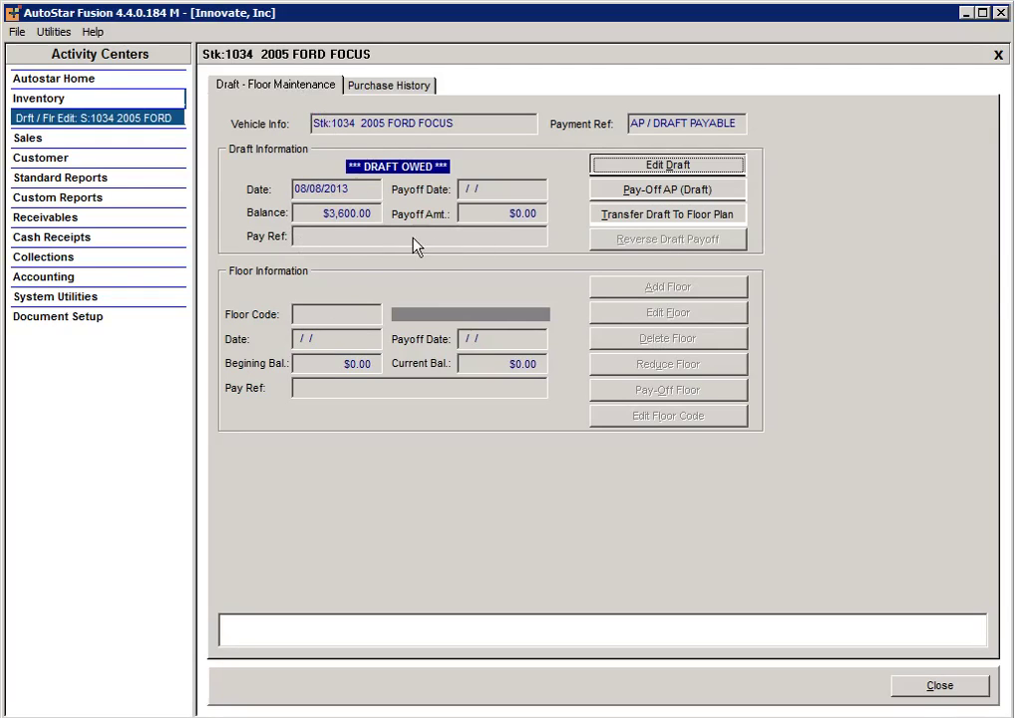
{"action": "left_click", "coordinate": [639, 172]}
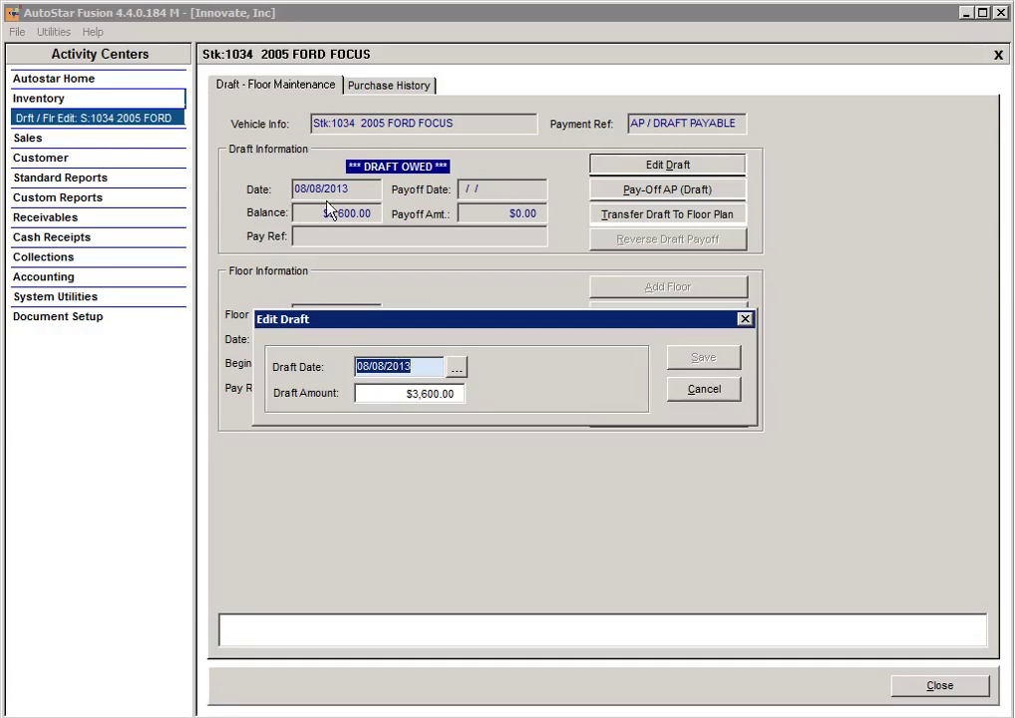
{"action": "left_click", "coordinate": [715, 397]}
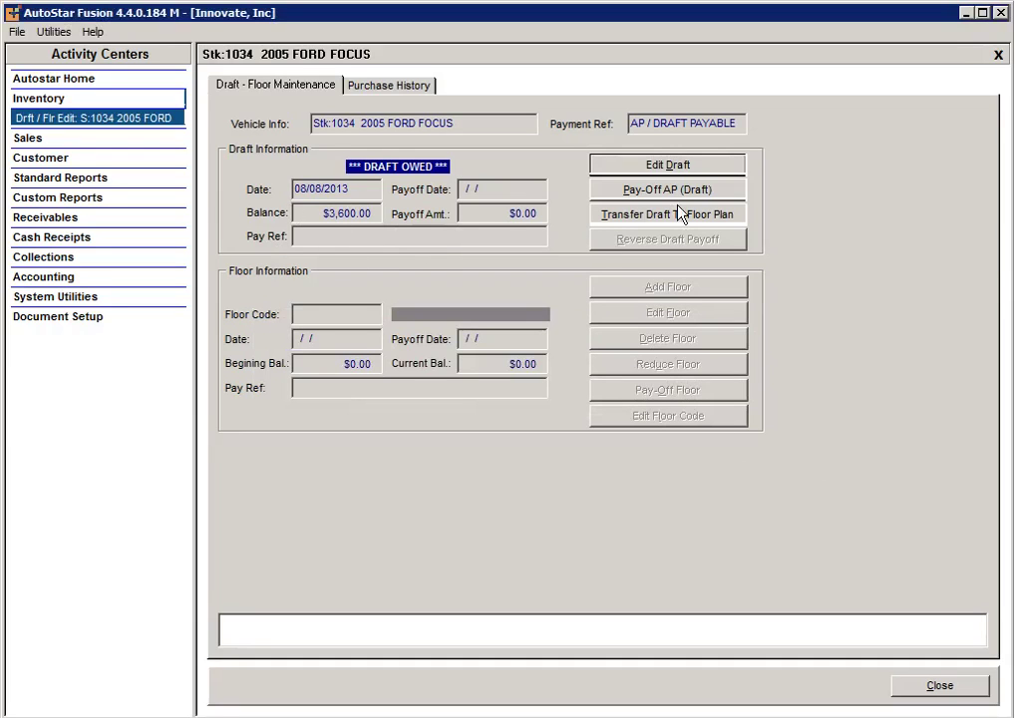
- Examine the draft payoff form and its payment code options, and leave it without saving
{"action": "left_click", "coordinate": [733, 189]}
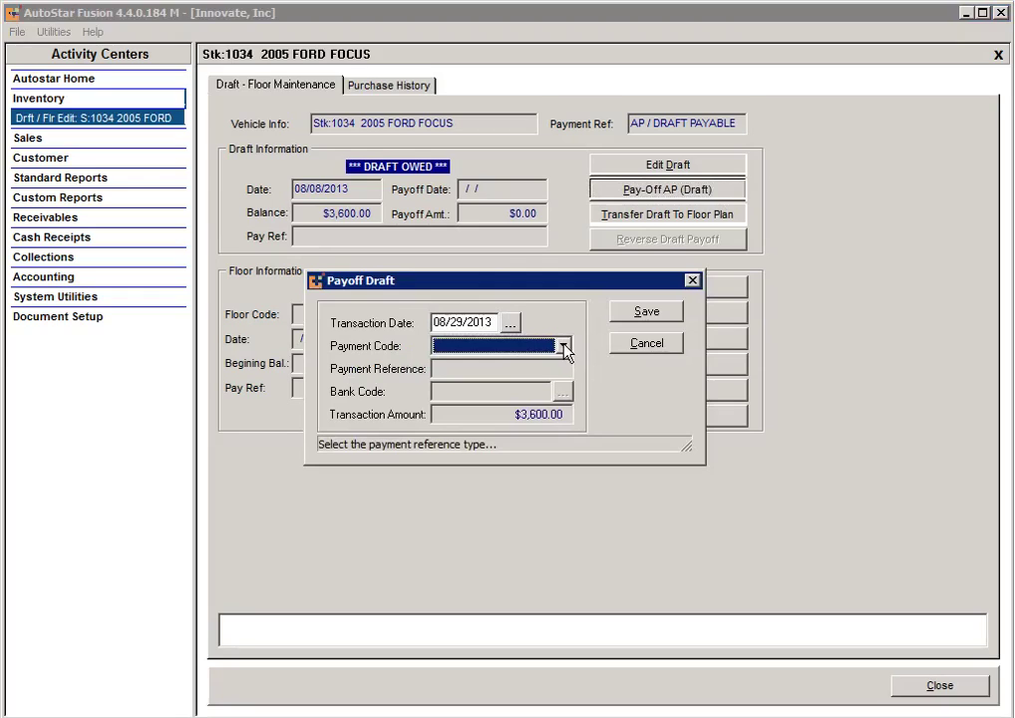
{"action": "left_click", "coordinate": [564, 347]}
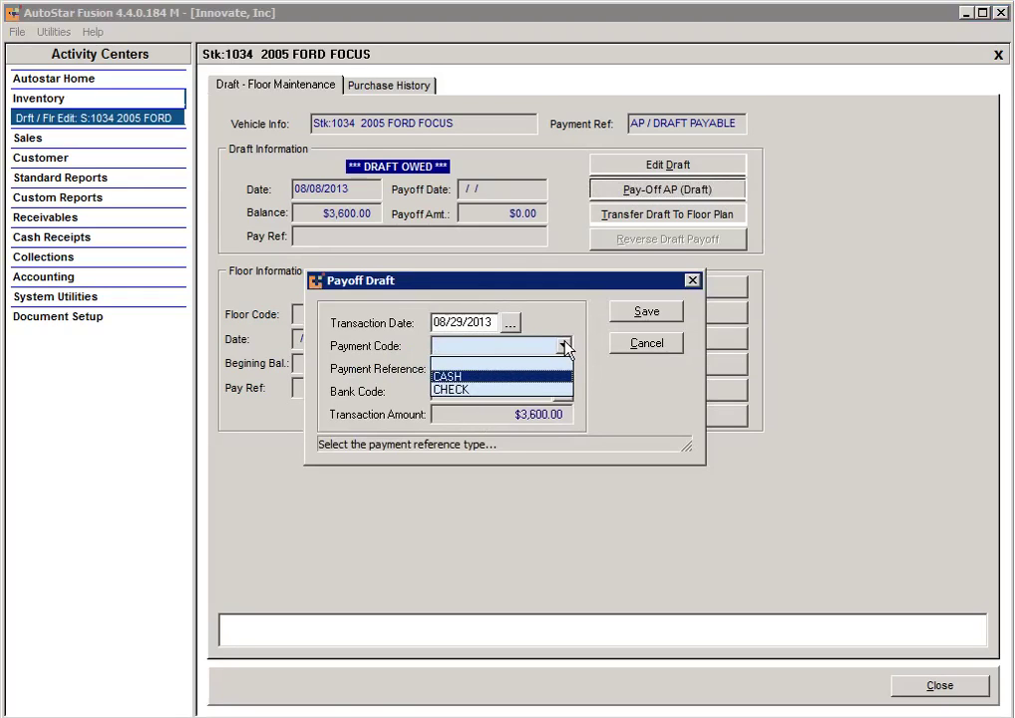
{"action": "left_click", "coordinate": [563, 376]}
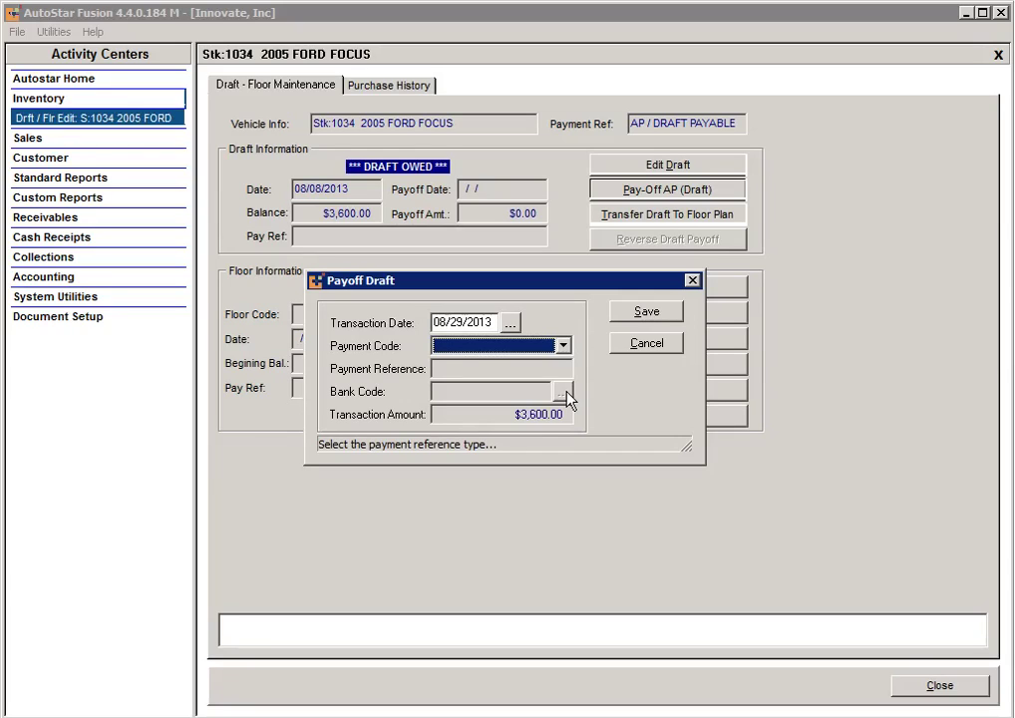
{"action": "left_click", "coordinate": [645, 343]}
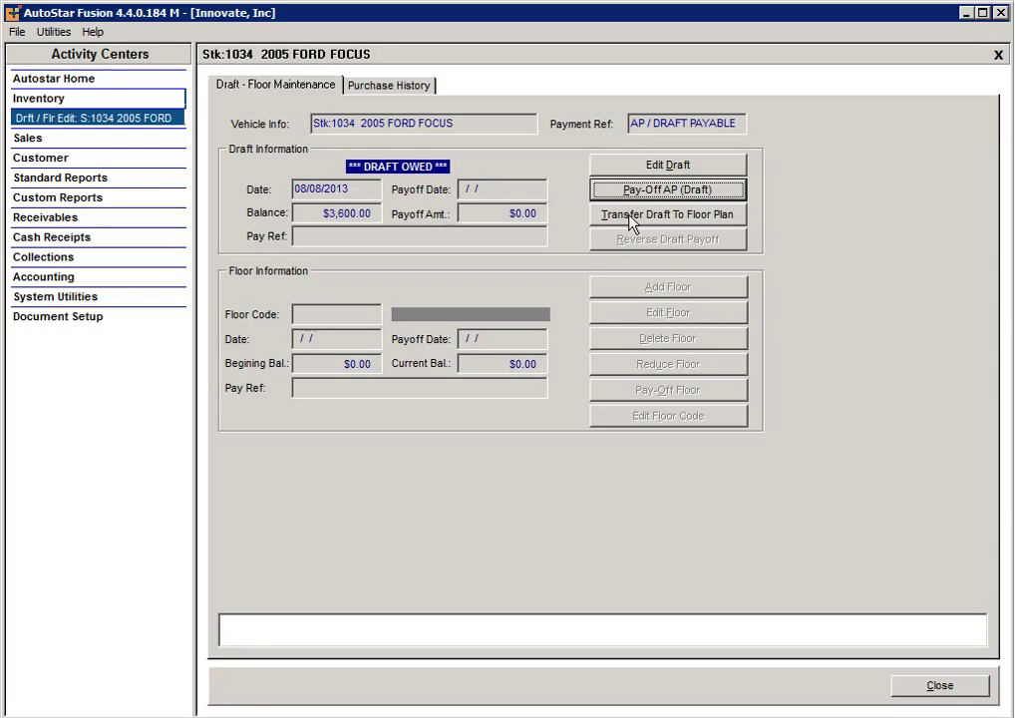
- Transfer the vehicle's draft to the floor plan under floor code AAA001 and save the transfer
{"action": "left_click", "coordinate": [630, 221]}
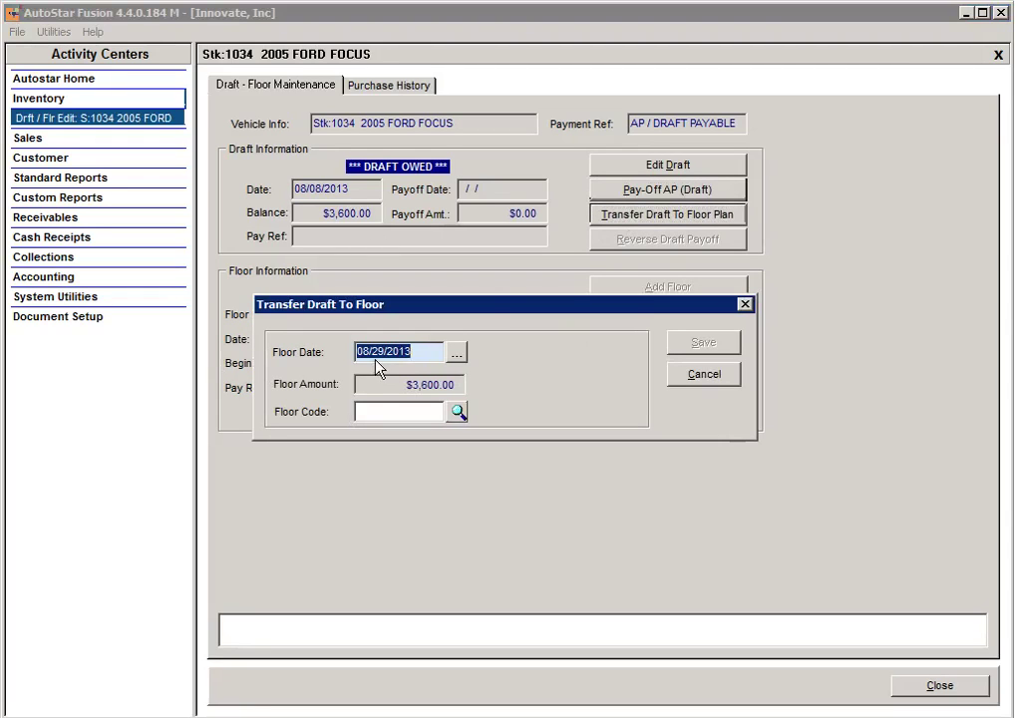
{"action": "left_click", "coordinate": [457, 412]}
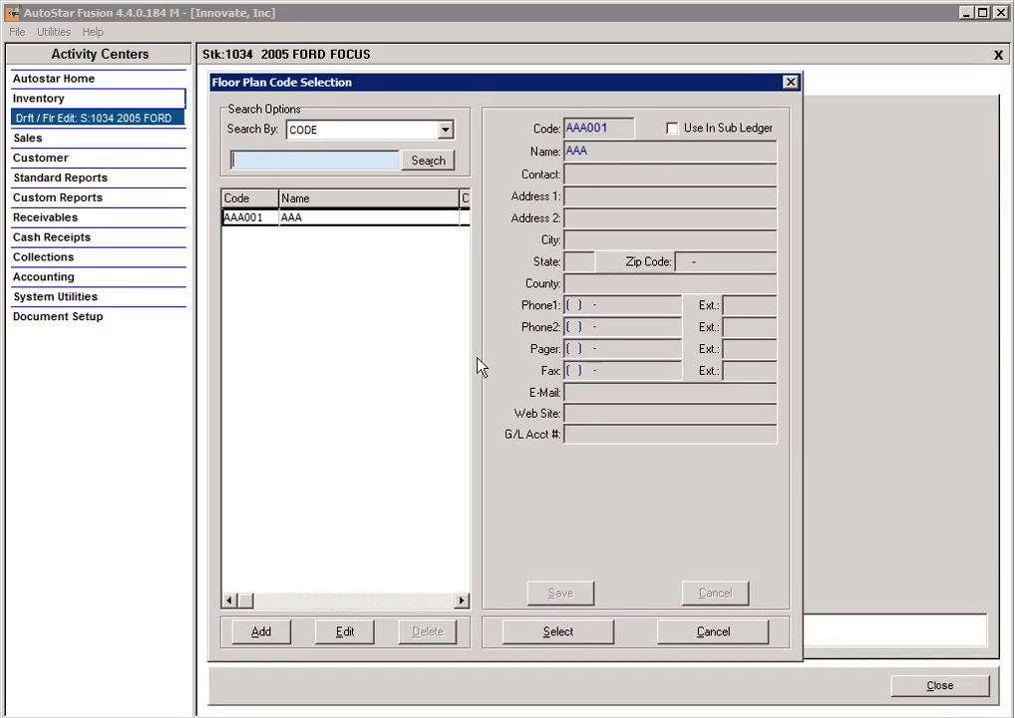
{"action": "left_click", "coordinate": [571, 633]}
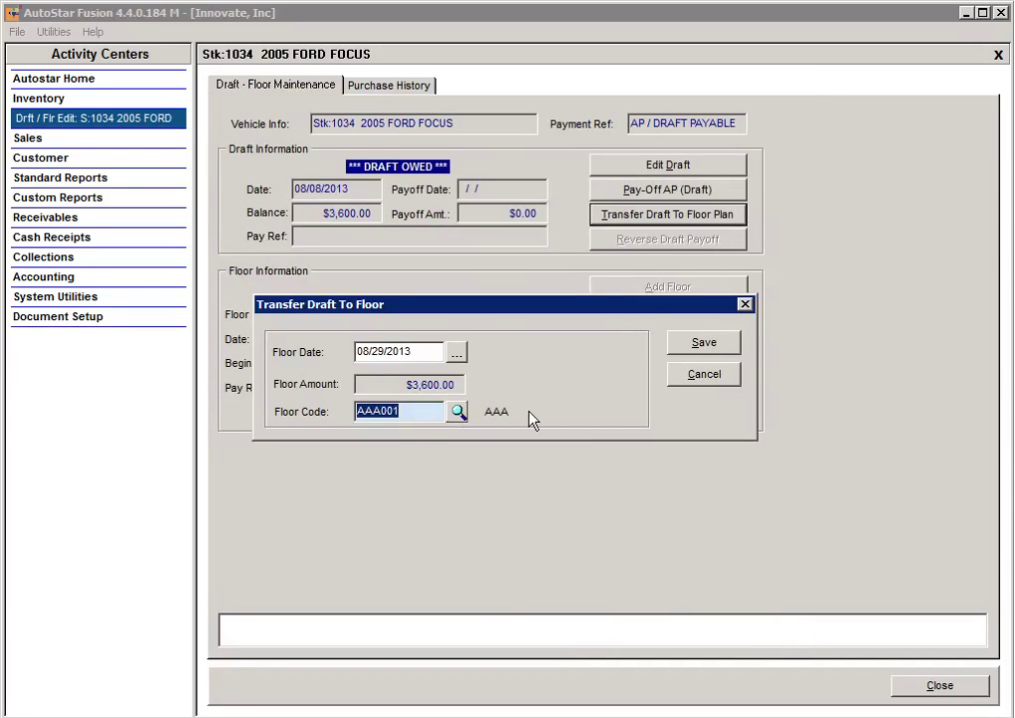
{"action": "left_click", "coordinate": [698, 341]}
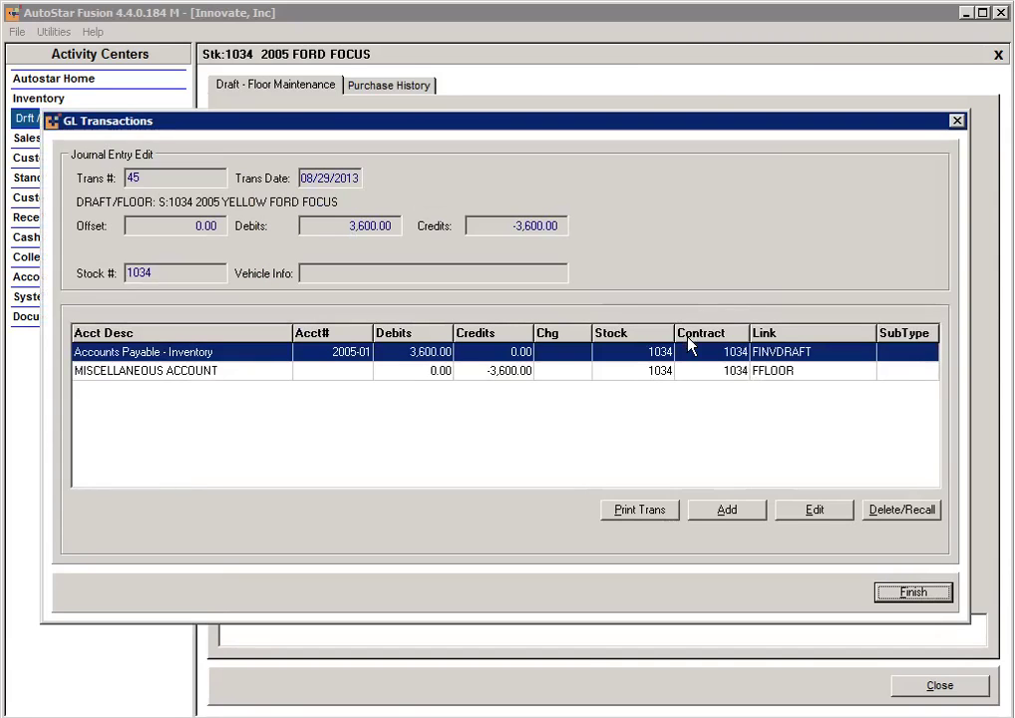
- Assign G/L account 9005-01 (State Income Tax) to the FFLOOR line and finish the transfer's journal entry
{"action": "double_click", "coordinate": [359, 374]}
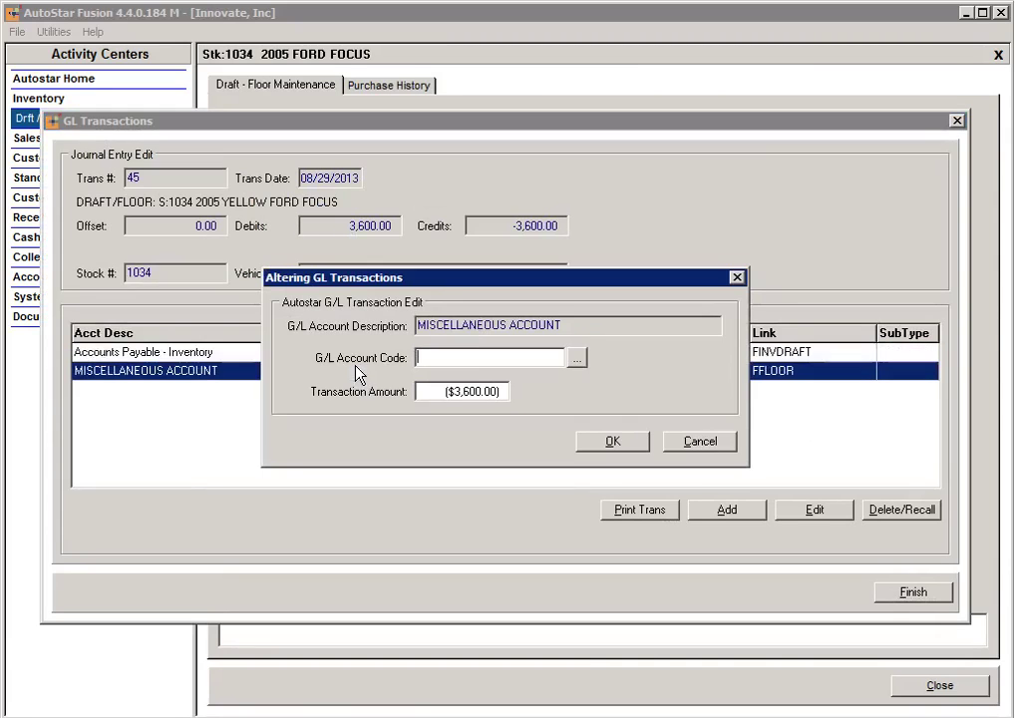
{"action": "left_click", "coordinate": [577, 356]}
{"action": "left_click_drag", "start_coordinate": [776, 340], "coordinate": [771, 478]}
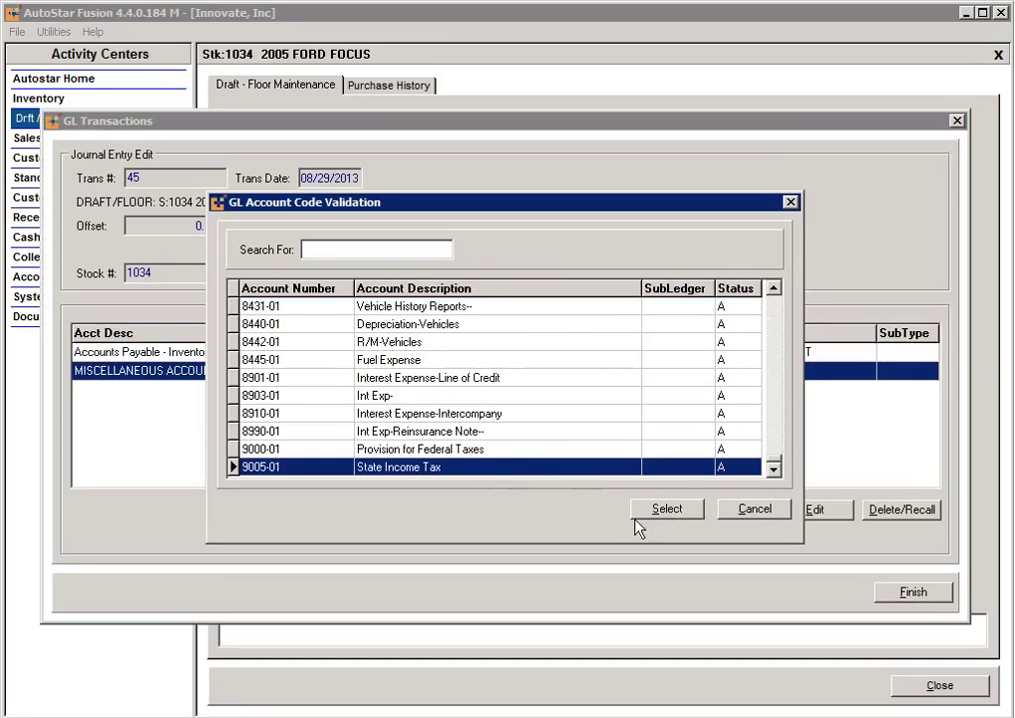
{"action": "left_click", "coordinate": [686, 510]}
{"action": "left_click", "coordinate": [636, 442]}
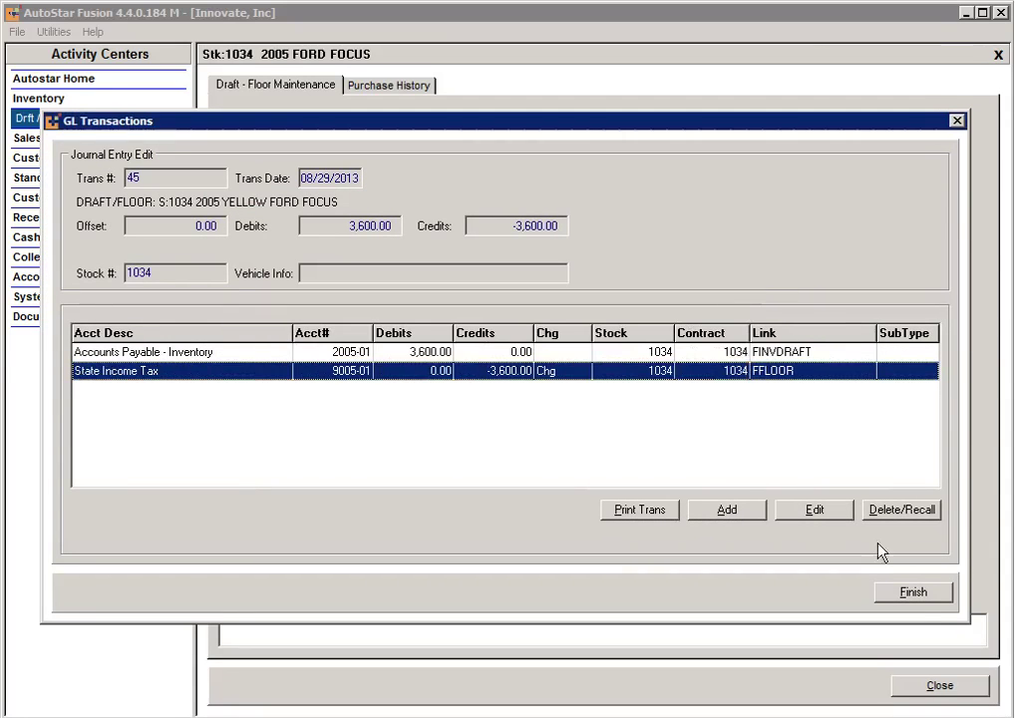
{"action": "left_click", "coordinate": [915, 592]}
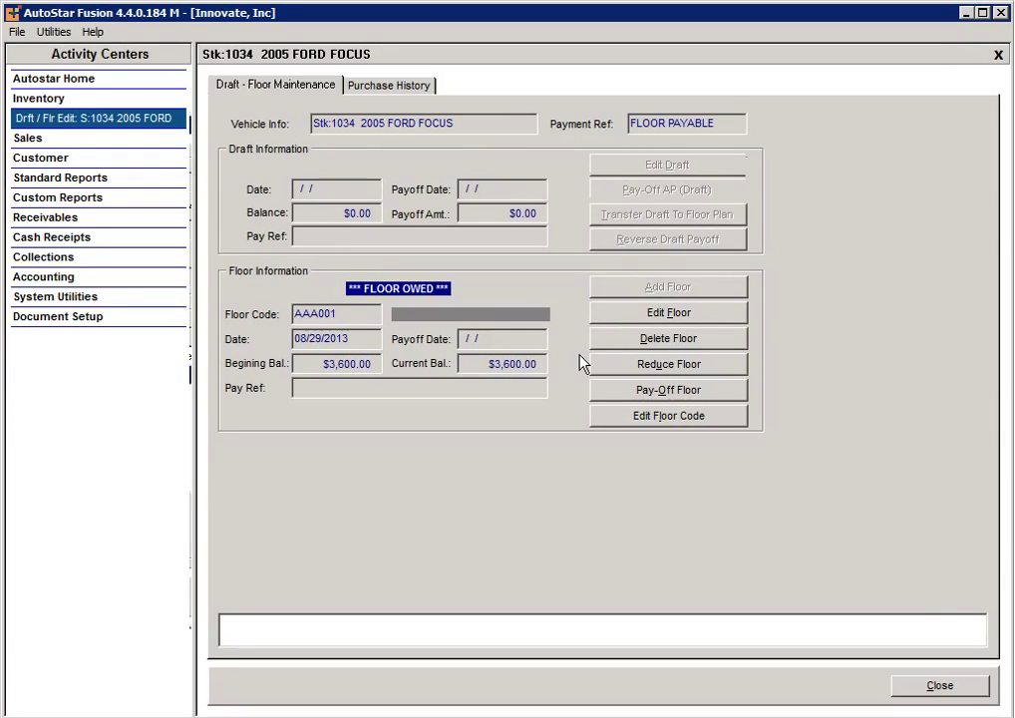
- Review the fields available for editing the floor entry and leave them without saving
{"action": "left_click", "coordinate": [627, 316]}
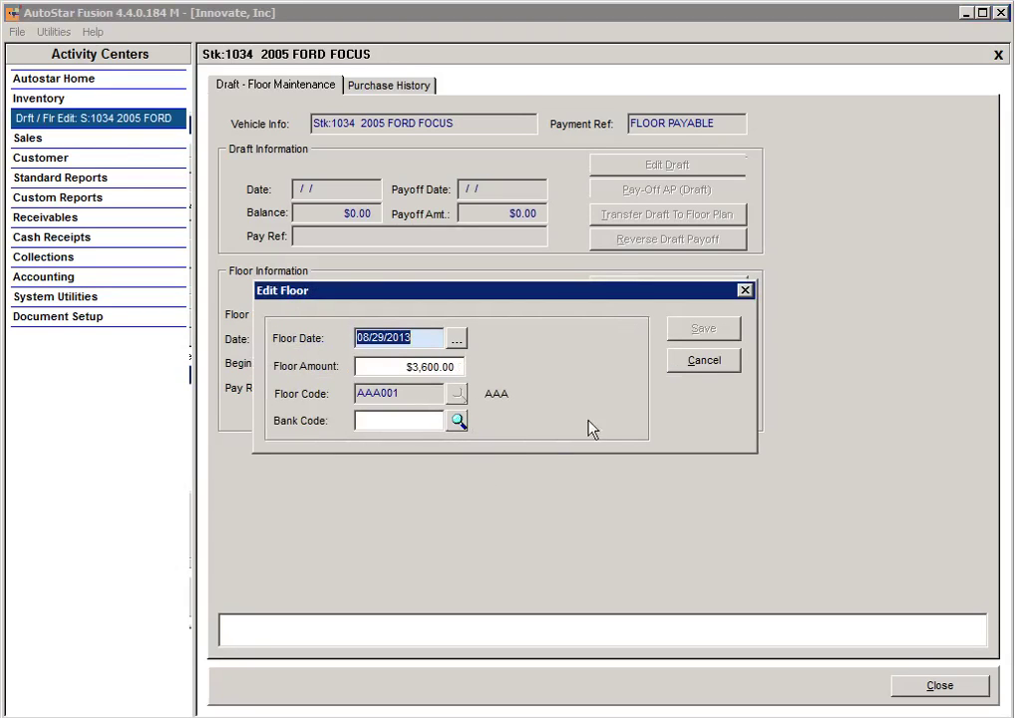
{"action": "left_click", "coordinate": [703, 363]}
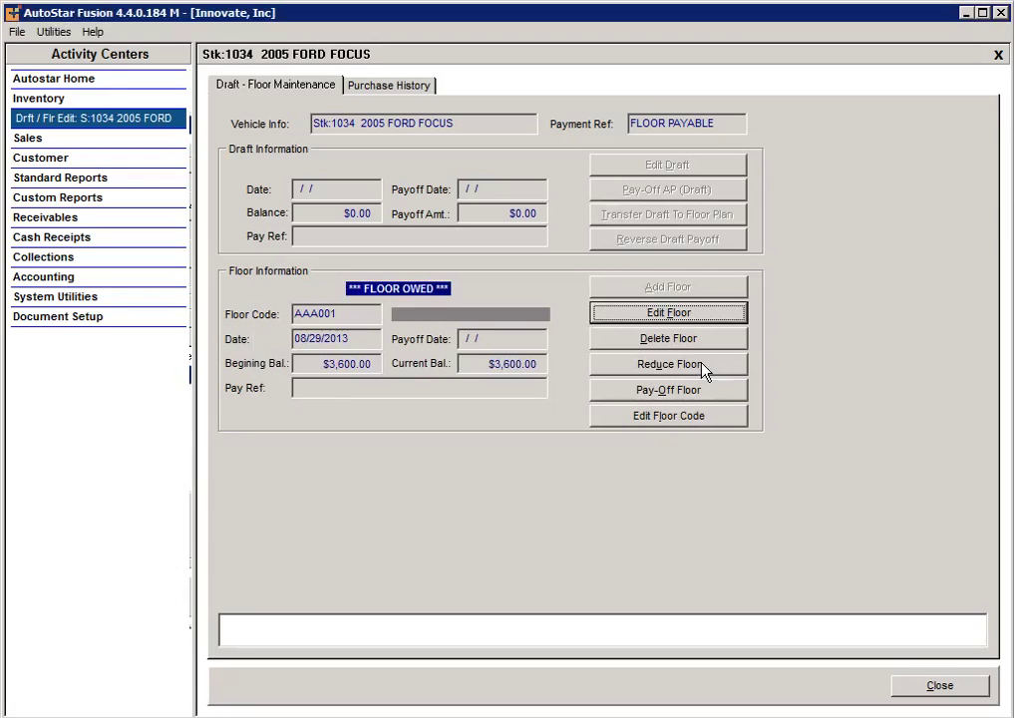
- Reduce the floor balance by $1,000.00 with a CHECK payment, reference 13264 and bank code BOA001, and save it
{"action": "left_click", "coordinate": [638, 371]}
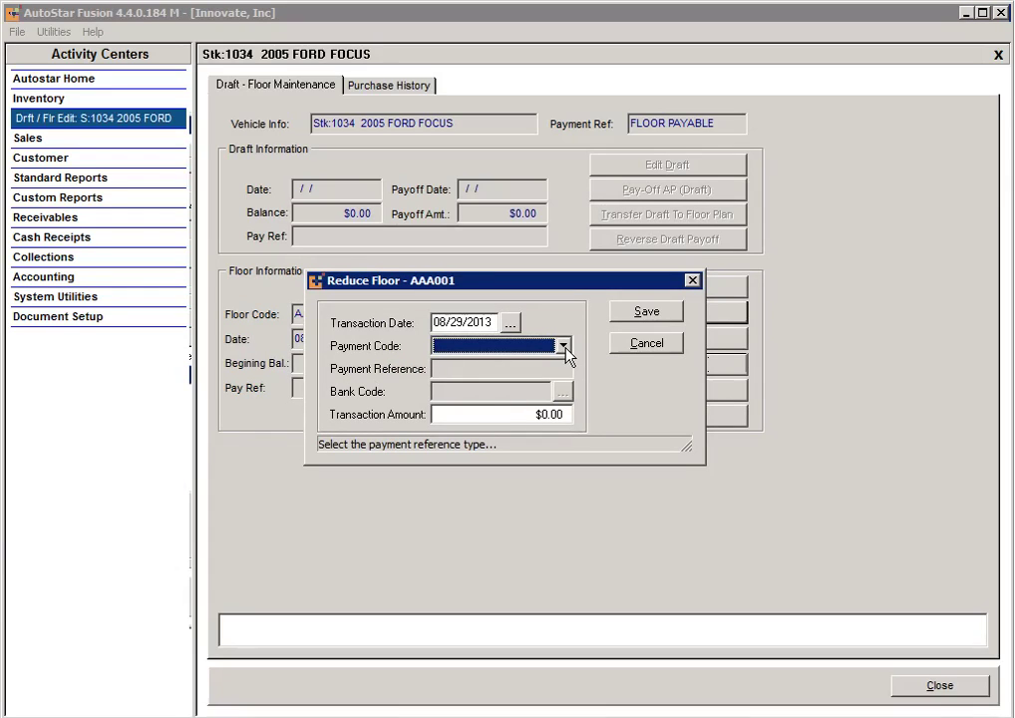
{"action": "left_click", "coordinate": [564, 346]}
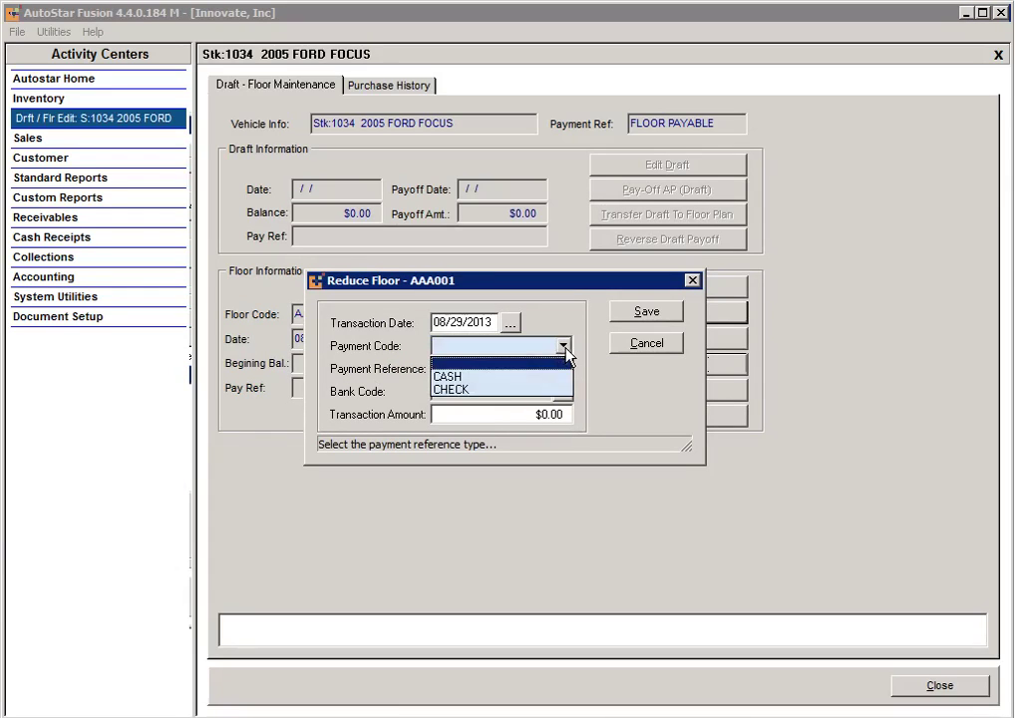
{"action": "left_click", "coordinate": [500, 388]}
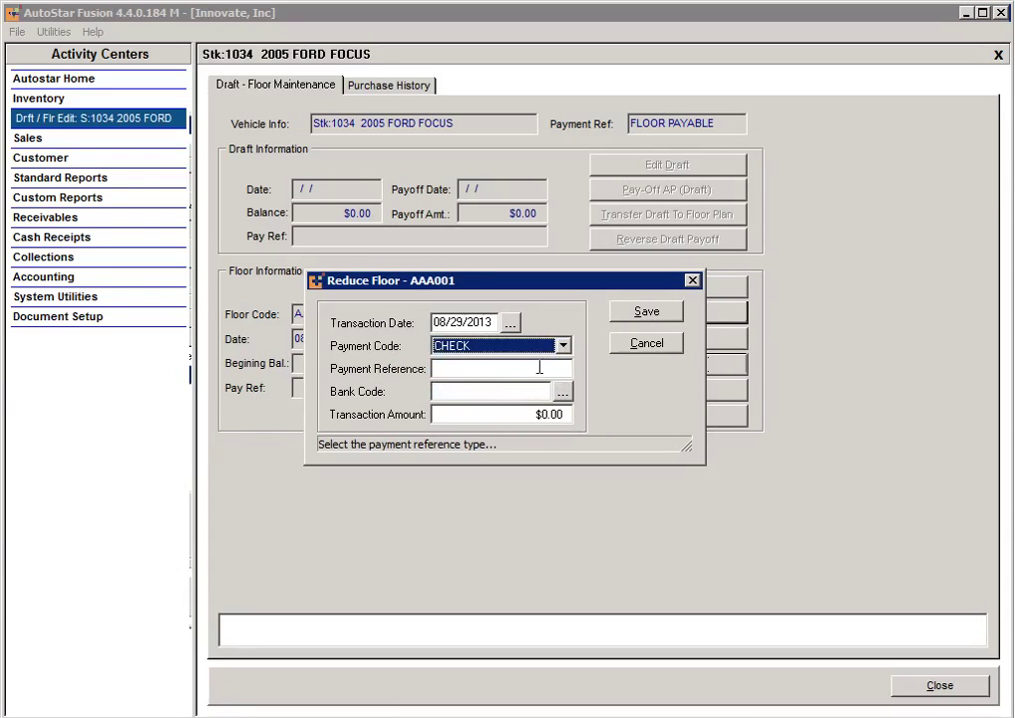
{"action": "key", "text": "Tab"}
{"action": "type", "text": "13264"}
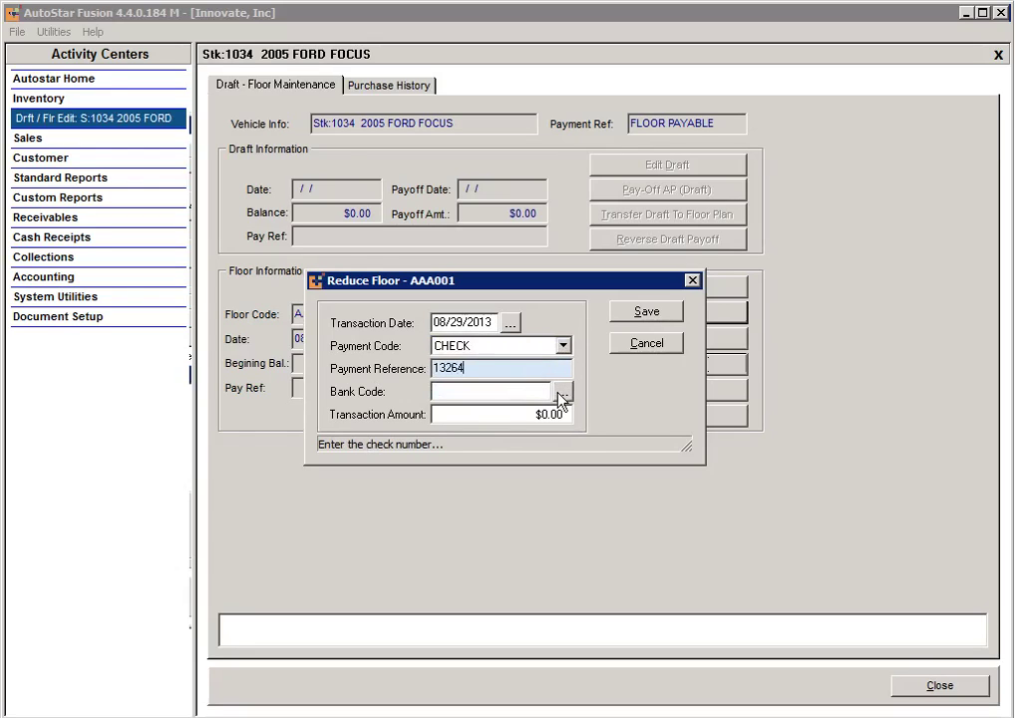
{"action": "left_click", "coordinate": [563, 391]}
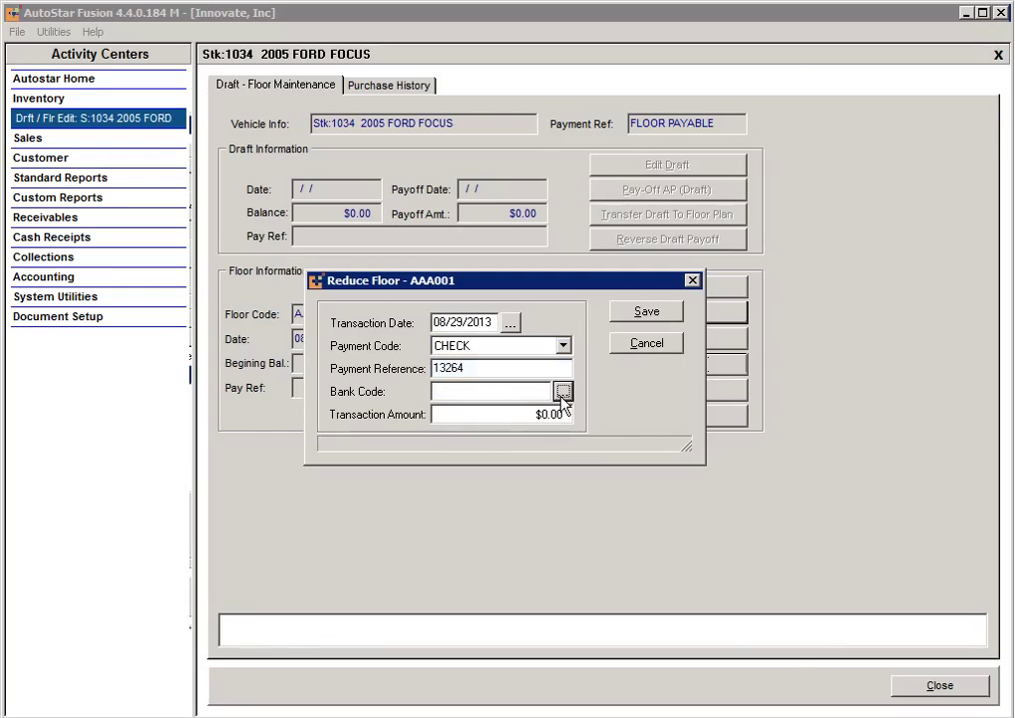
{"action": "left_click", "coordinate": [570, 636]}
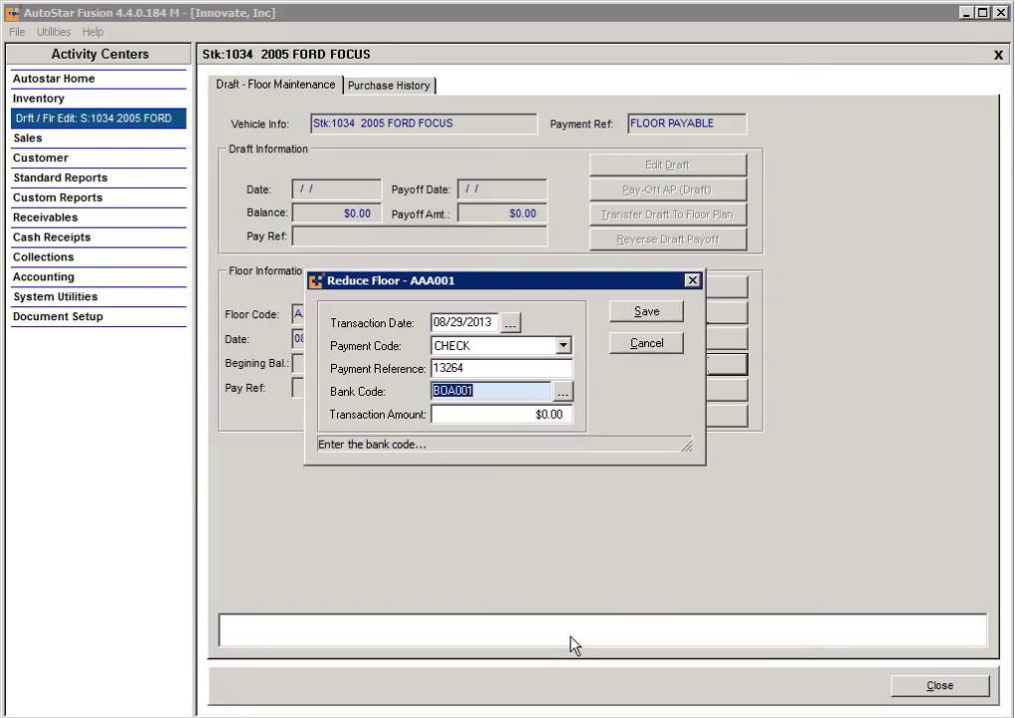
{"action": "left_click", "coordinate": [532, 423]}
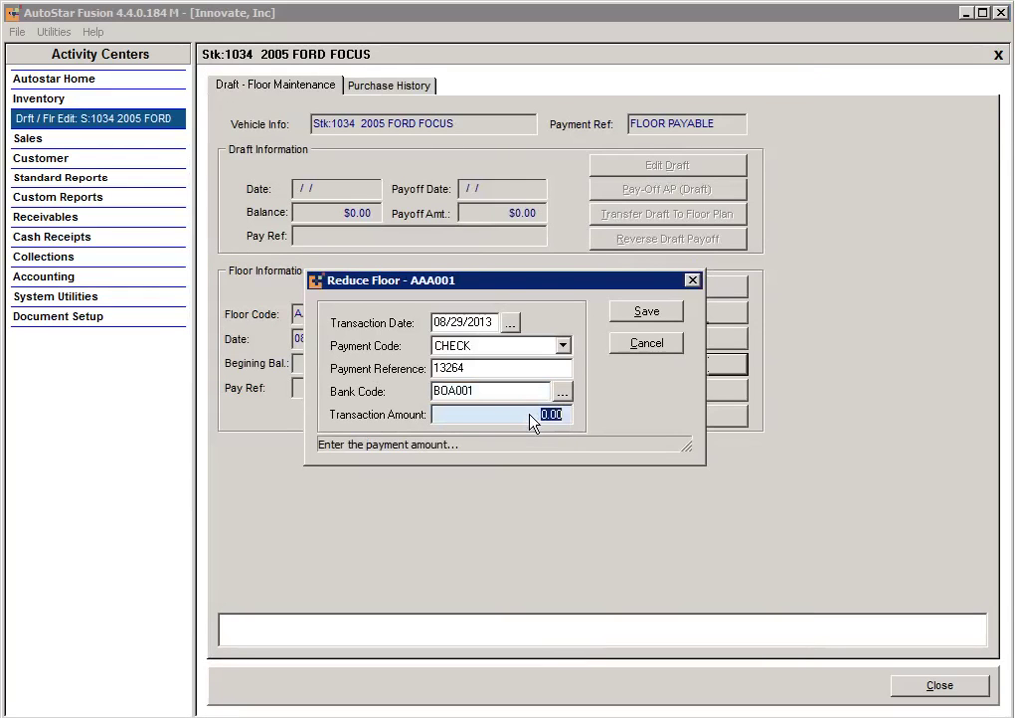
{"action": "type", "text": "10"}
{"action": "left_click", "coordinate": [644, 315]}
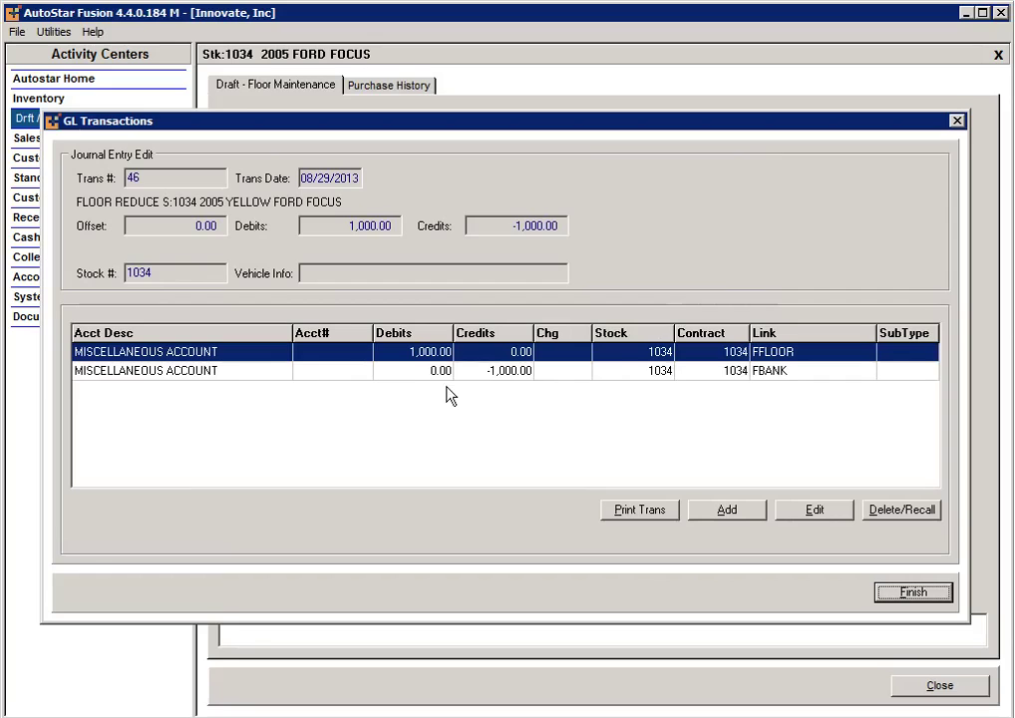
- Assign G/L account 7250-01 (Salaries-Service Manager) to the FFLOOR line of the floor reduction entry
{"action": "double_click", "coordinate": [337, 355]}
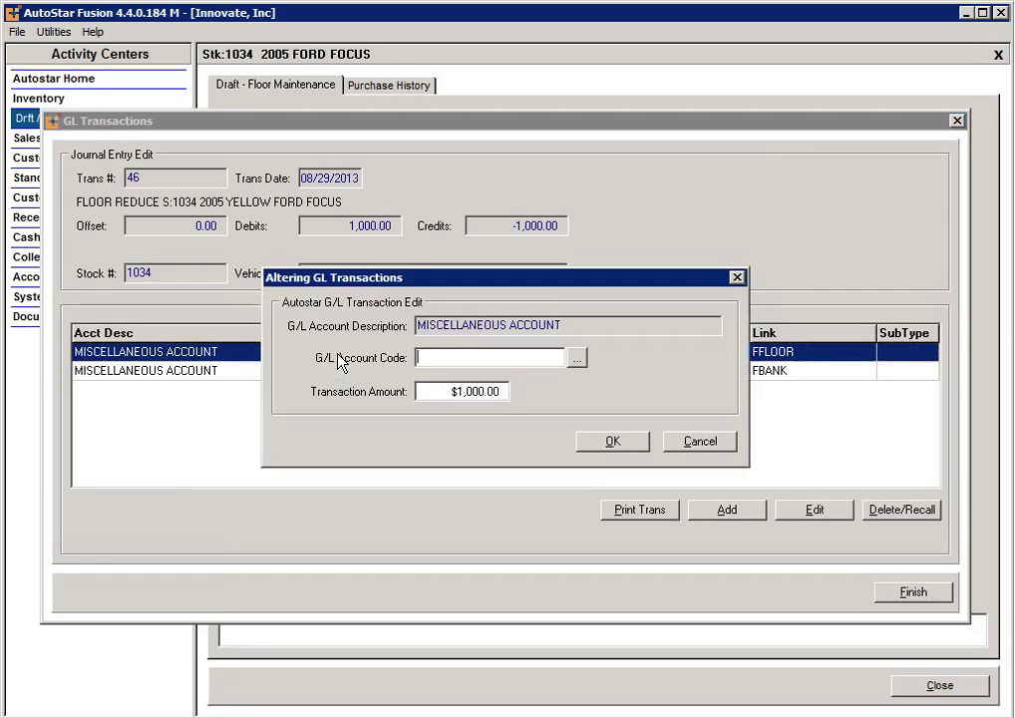
{"action": "left_click", "coordinate": [577, 358]}
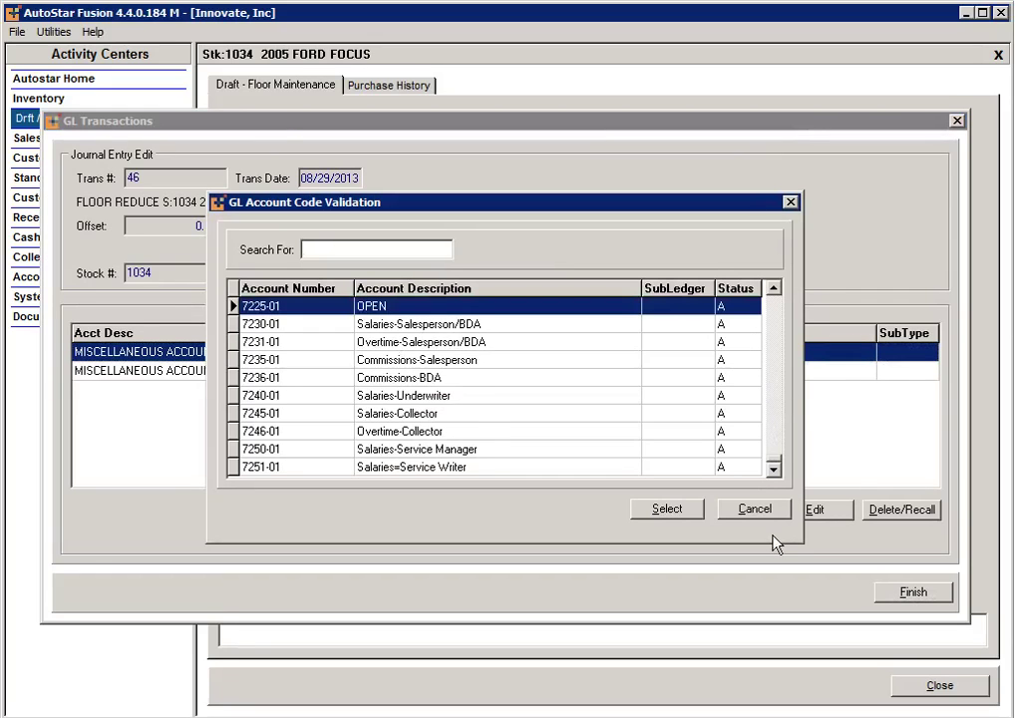
{"action": "left_click", "coordinate": [592, 468]}
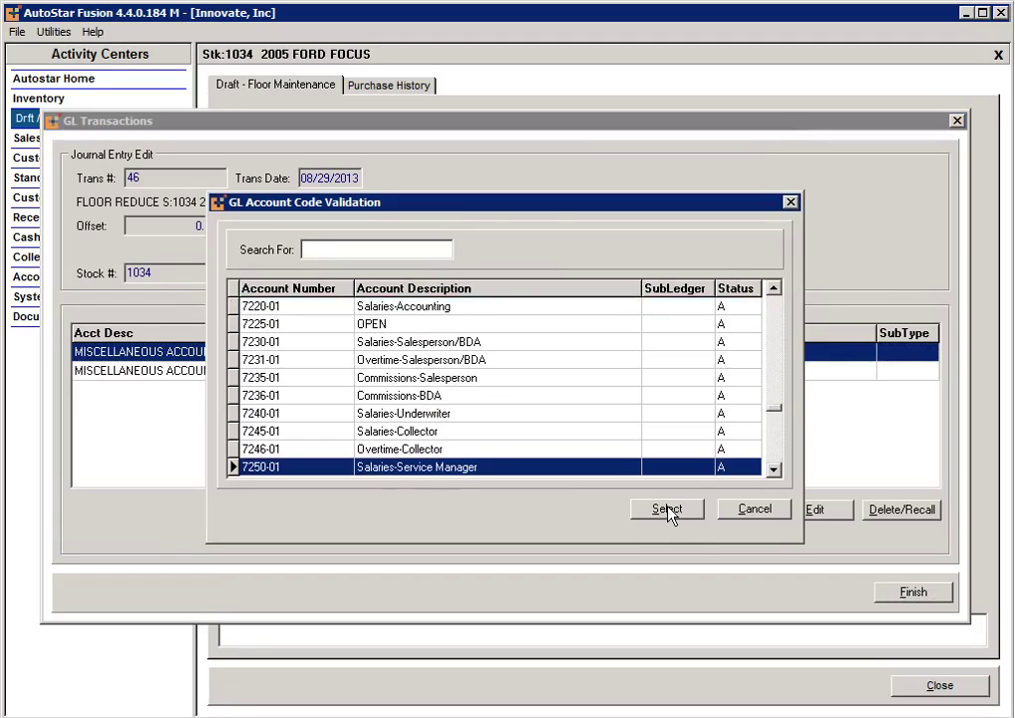
{"action": "left_click", "coordinate": [664, 508]}
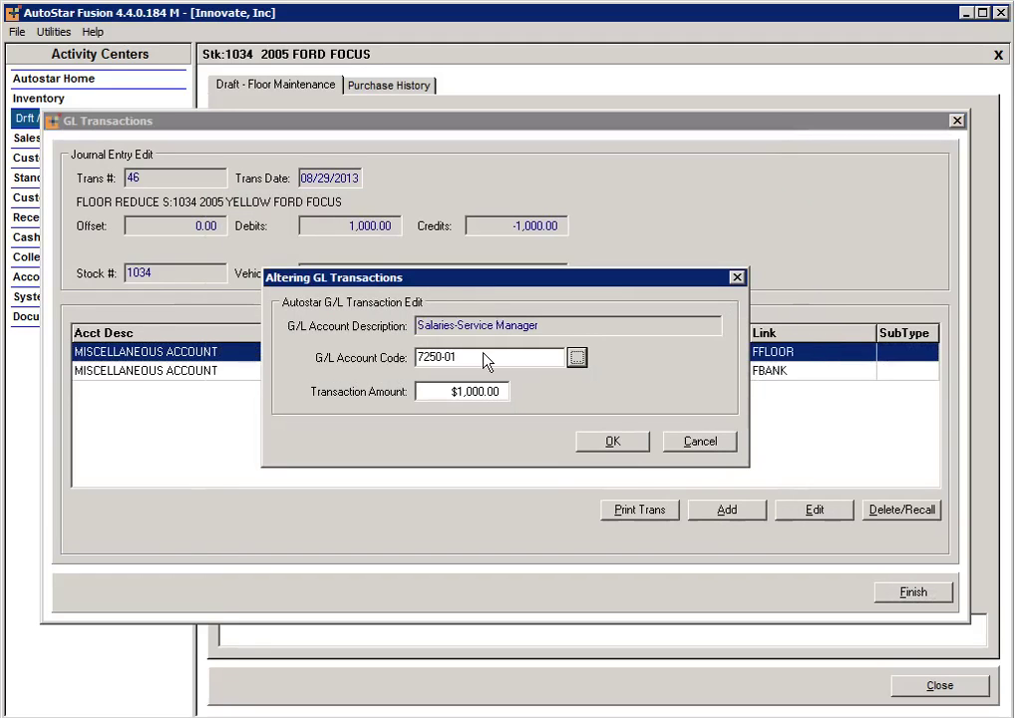
{"action": "left_click", "coordinate": [630, 442]}
- Assign G/L account 7505-01 (Administrative - PR Taxes) to the FBANK line and finish the floor reduction's journal entry
{"action": "left_click", "coordinate": [637, 370]}
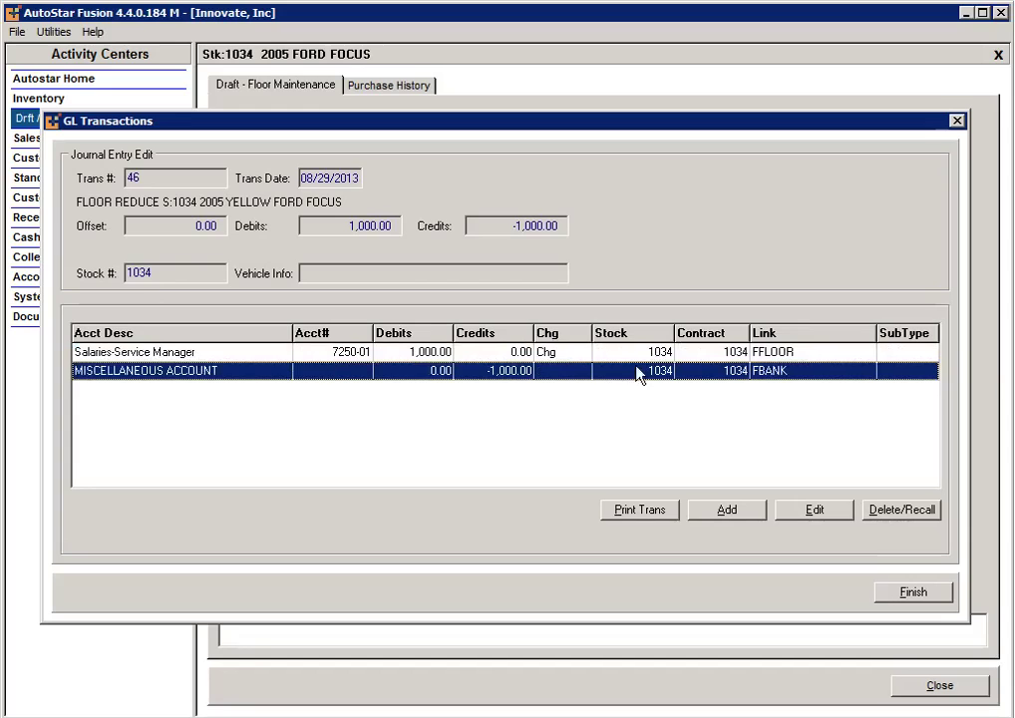
{"action": "double_click", "coordinate": [339, 372]}
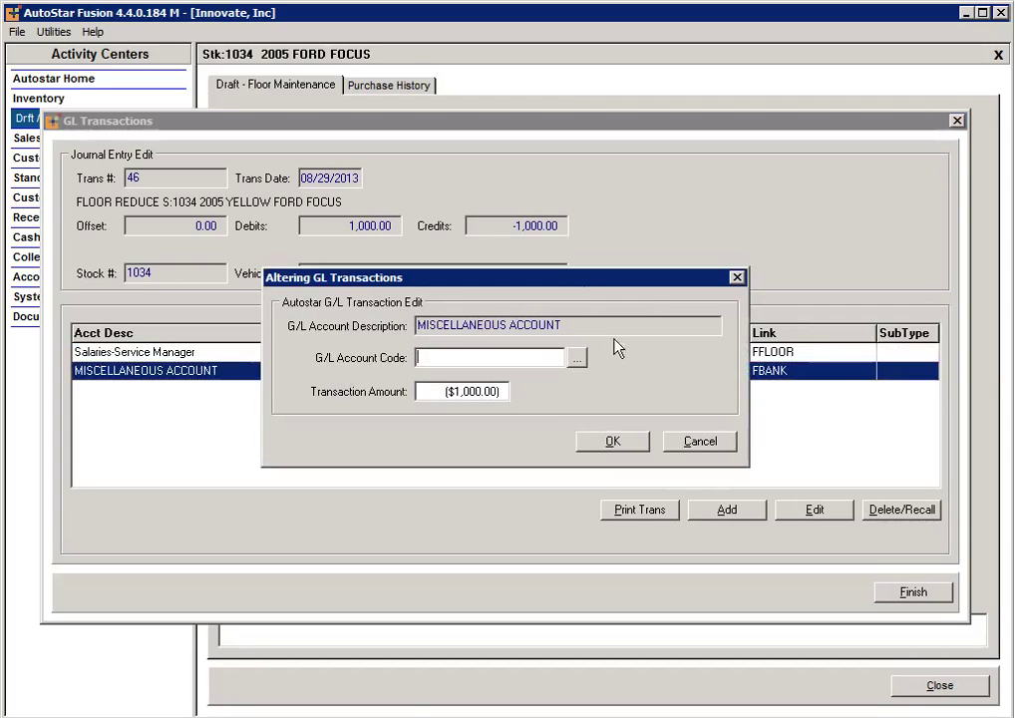
{"action": "left_click", "coordinate": [578, 359]}
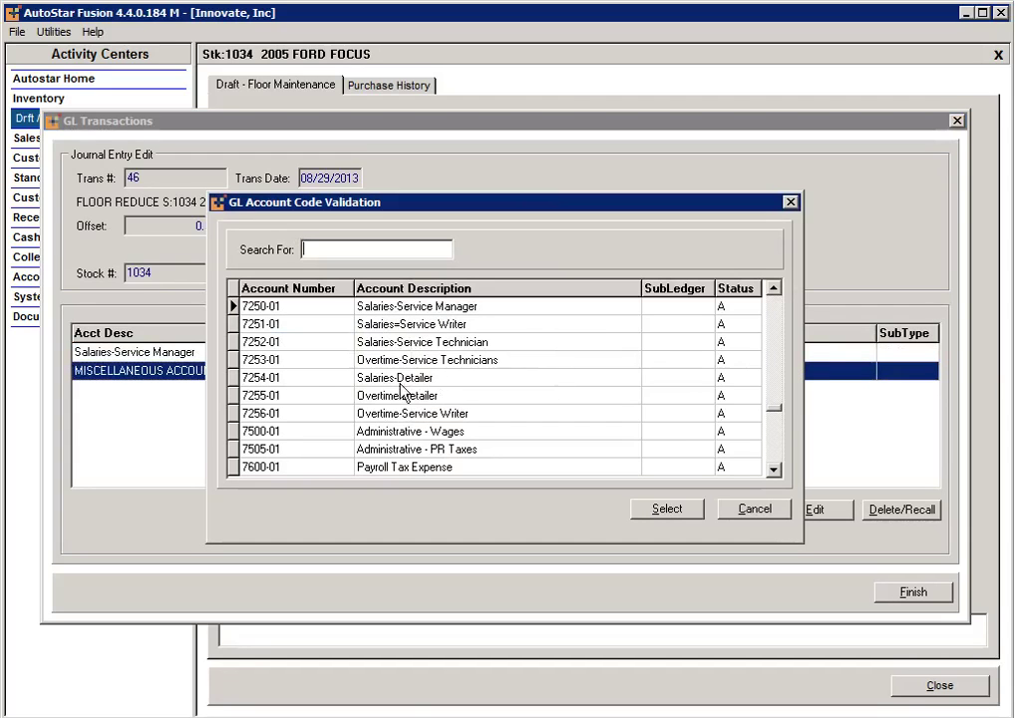
{"action": "left_click", "coordinate": [413, 432]}
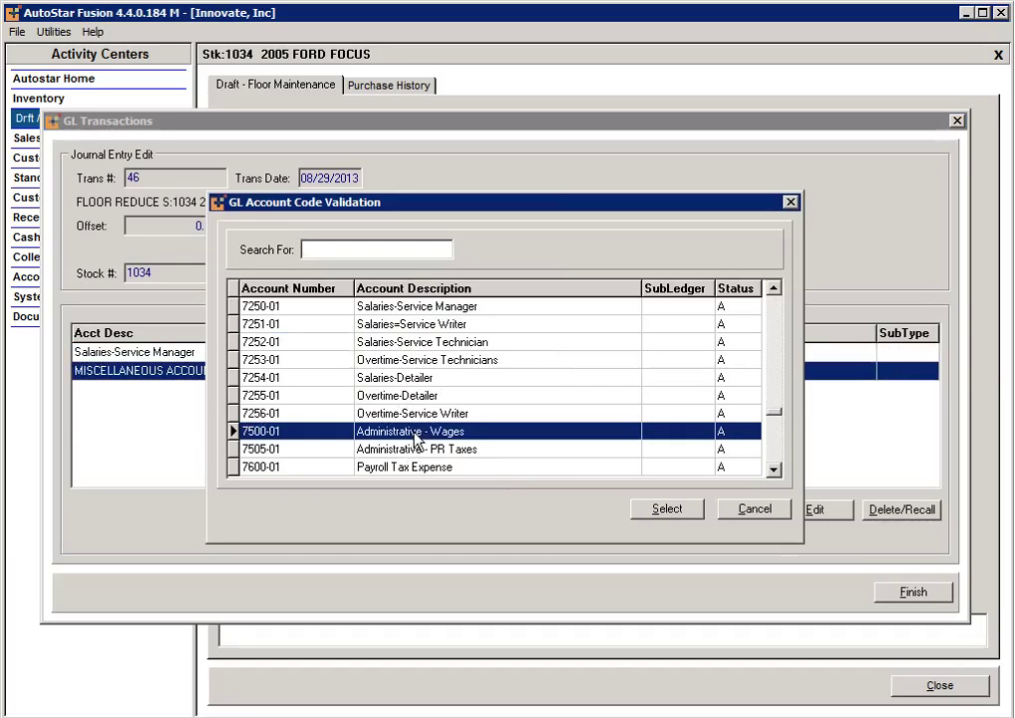
{"action": "left_click", "coordinate": [469, 449]}
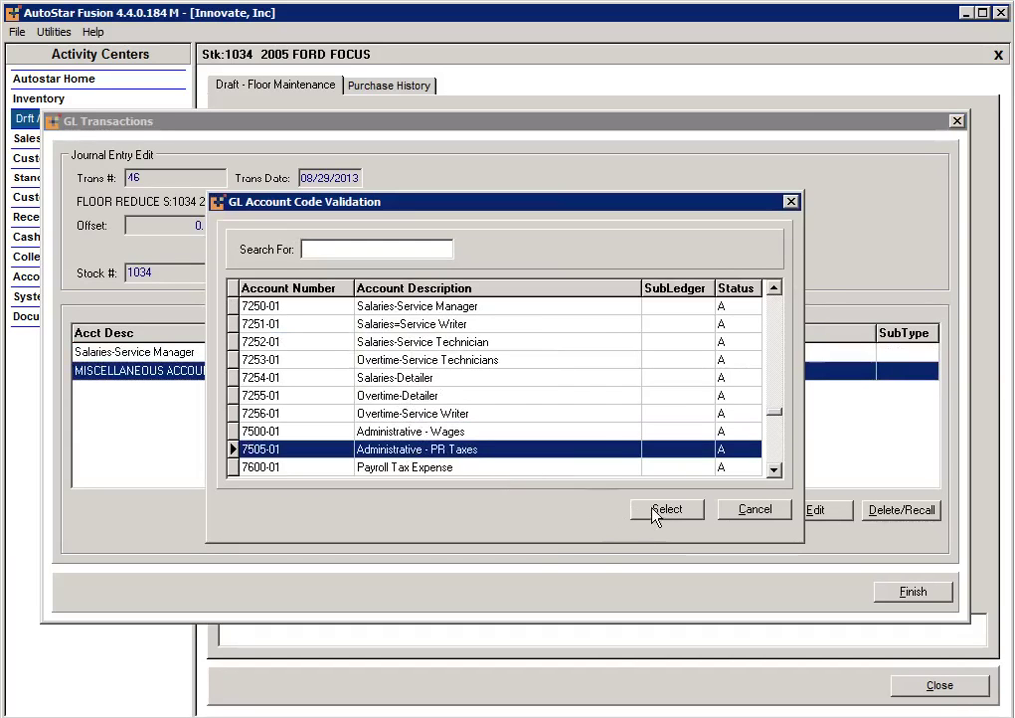
{"action": "left_click", "coordinate": [655, 511]}
{"action": "left_click", "coordinate": [613, 569]}
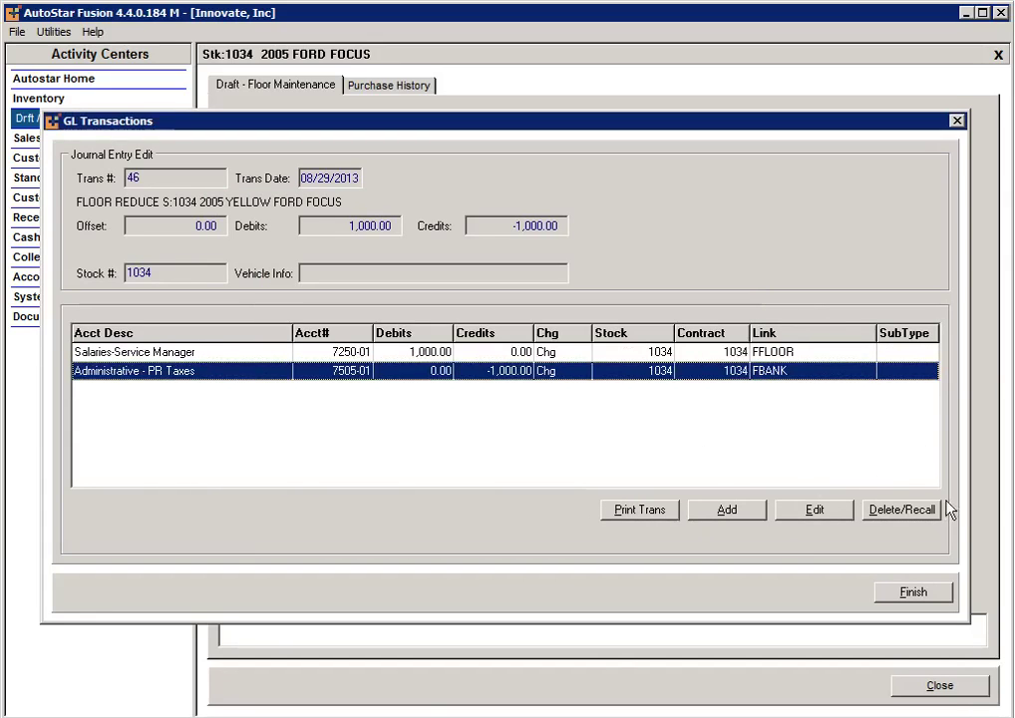
{"action": "left_click", "coordinate": [914, 598]}
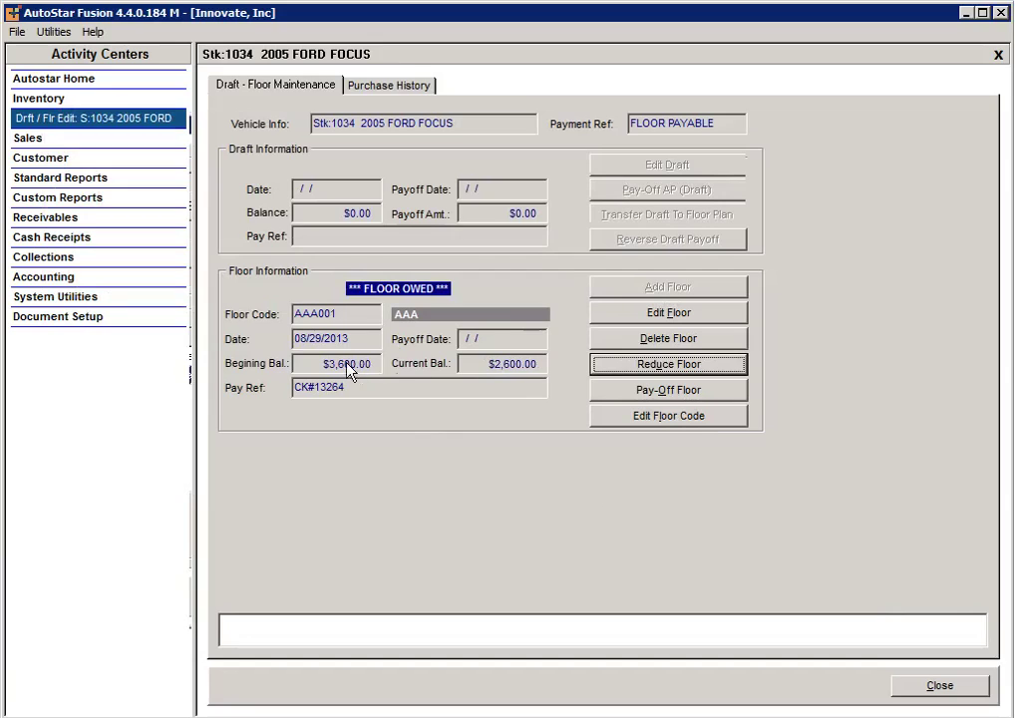
- Review the floor payoff fields without saving, and close the draft and floor maintenance of stock 1034
{"action": "left_click", "coordinate": [630, 398]}
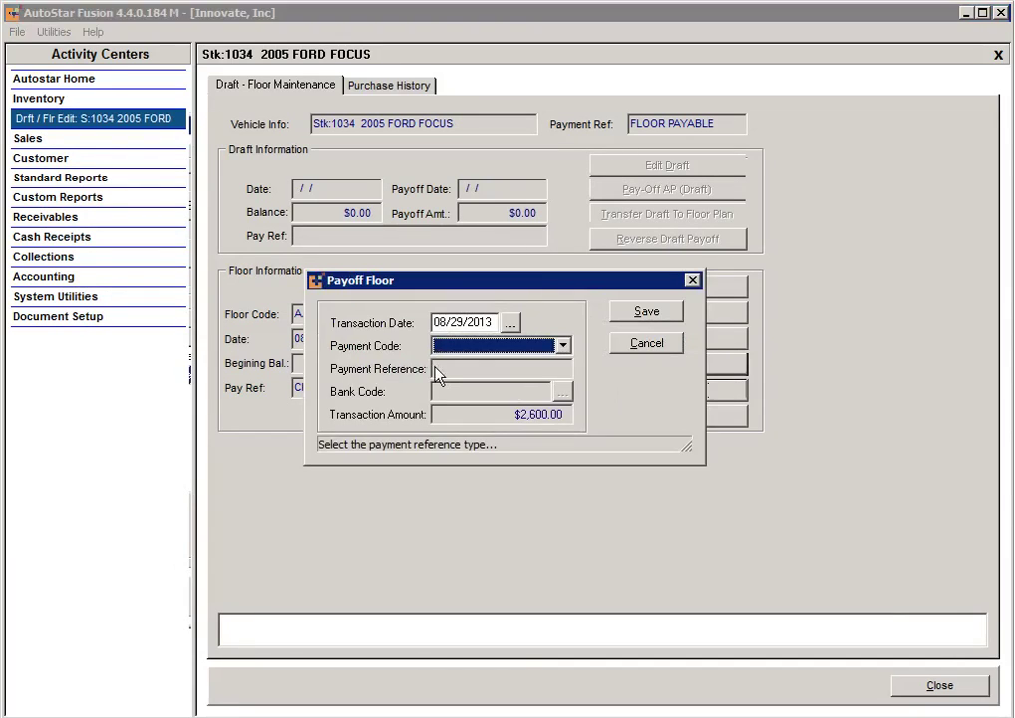
{"action": "left_click", "coordinate": [644, 345]}
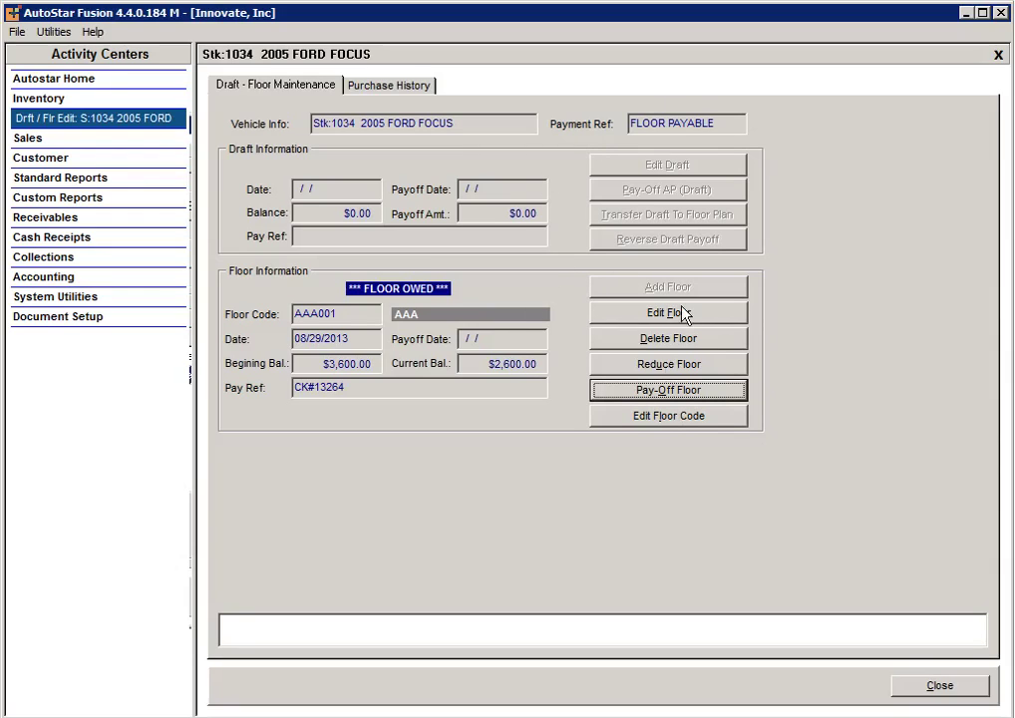
{"action": "left_click", "coordinate": [949, 690]}
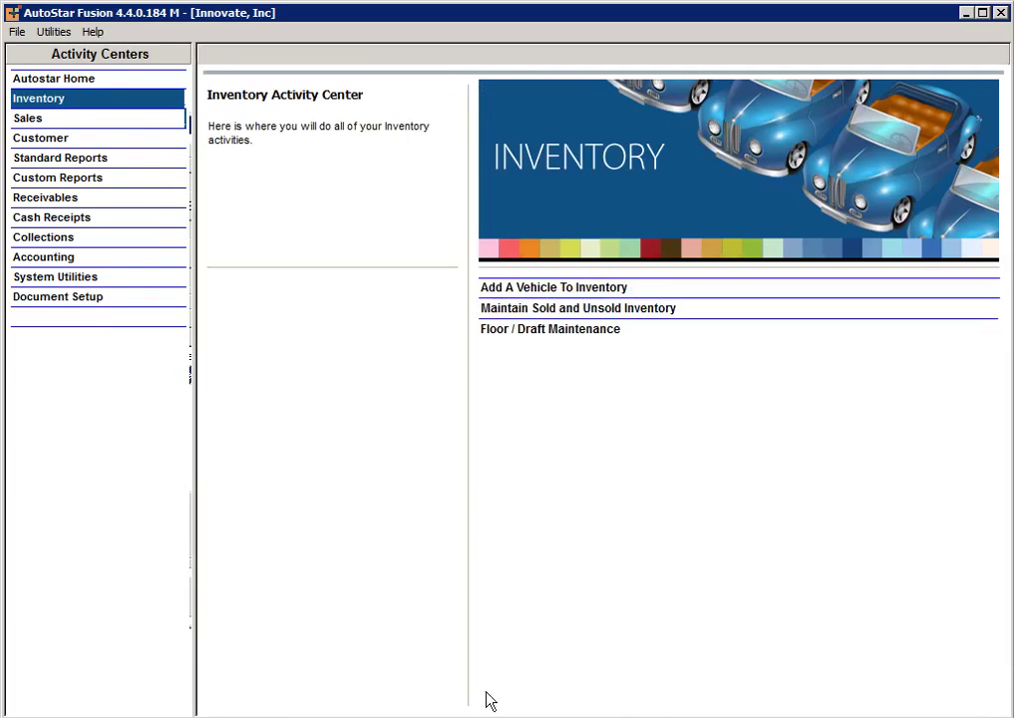